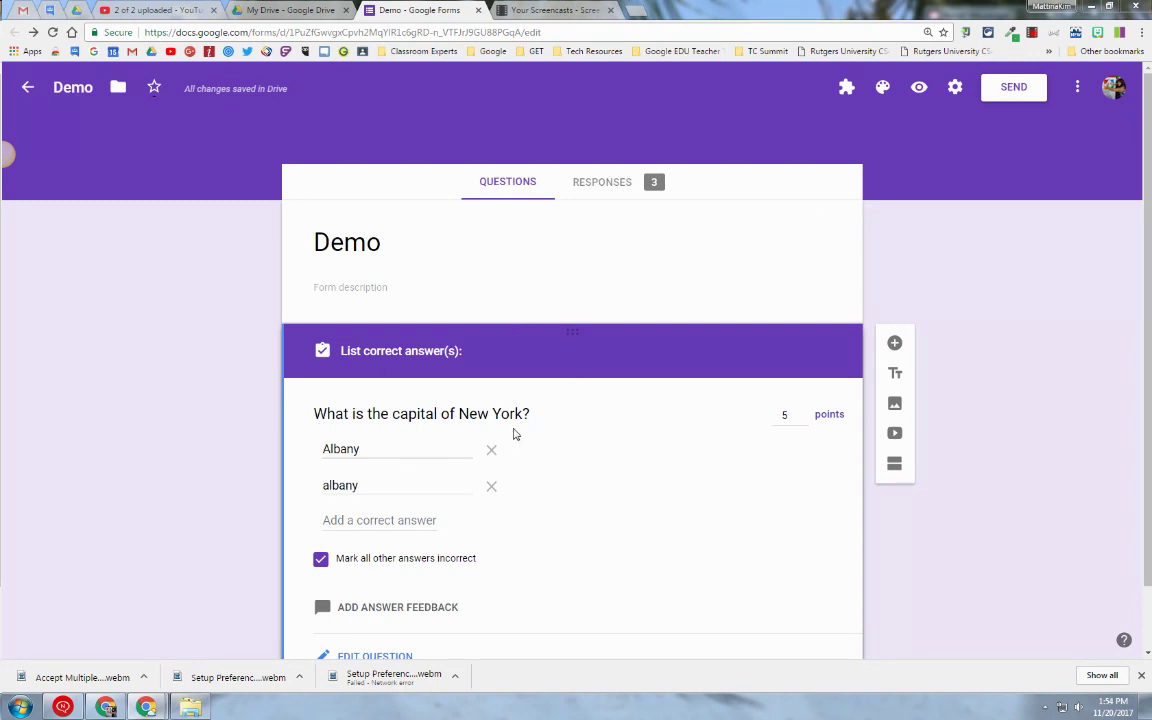
- Add a new question after the New York one titled 'What is the capital of New Jersey'
left_click(895, 343)
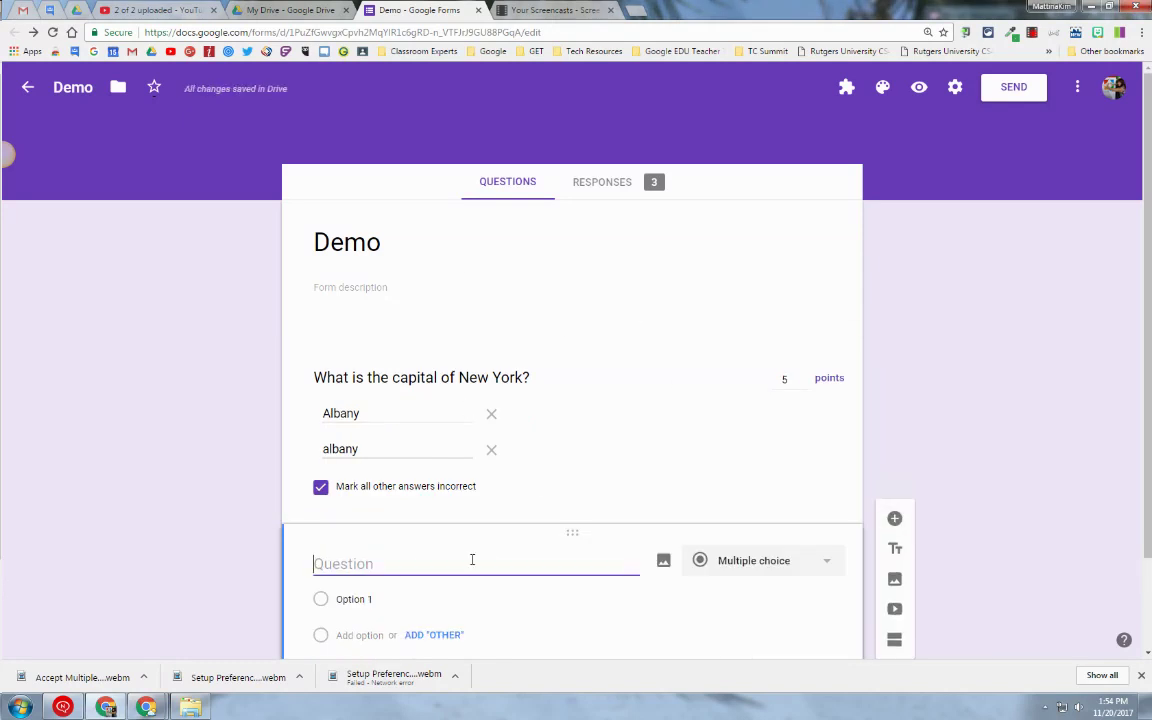
type("Wjhat")
key("BackSpace")
key("BackSpace")
key("BackSpace")
type("hat is the capt")
type("ial of")
key("BackSpace")
key("BackSpace")
key("BackSpace")
key("BackSpace")
key("BackSpace")
key("BackSpace")
key("BackSpace")
key("BackSpace")
type("ital of New Jersey")
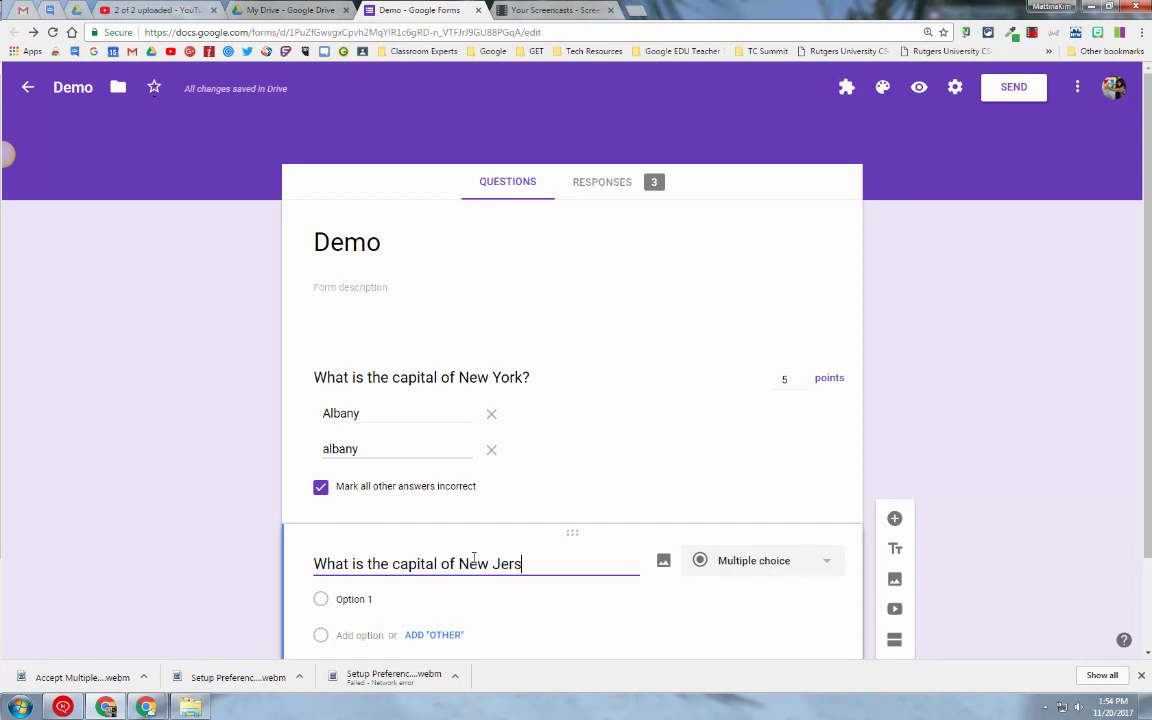
- Enter Trenton and Princeton as the question's answer options
left_click(418, 591)
type("Trenton")
key("Return")
type("Princeton")
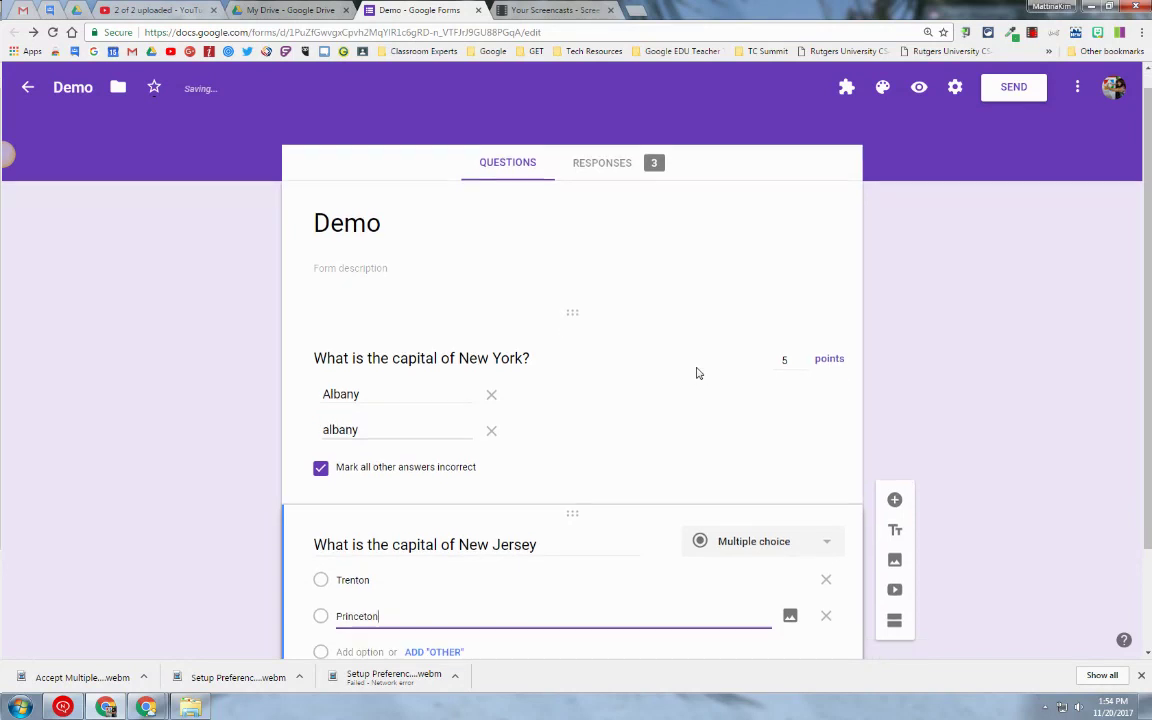
scroll(658, 378, "down", 1)
scroll(592, 330, "up", 1)
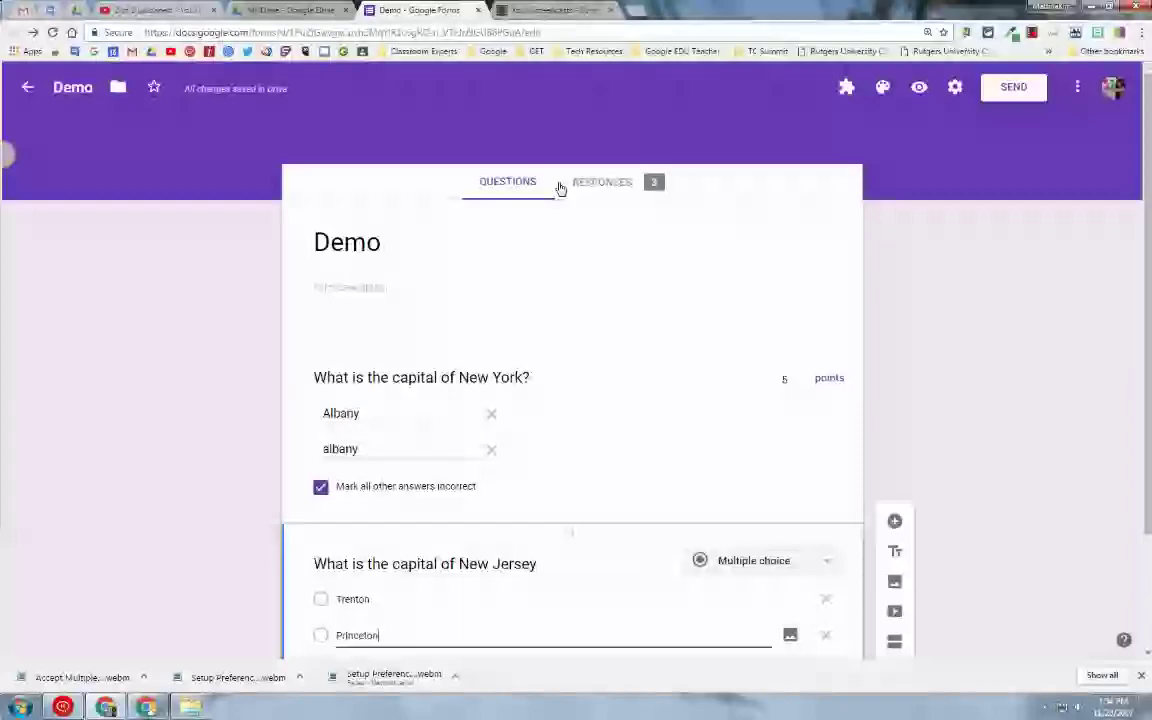
- Finish the Princeton option, then start sending the quiz's 3 responses to a new spreadsheet
left_click(612, 190)
left_click(612, 188)
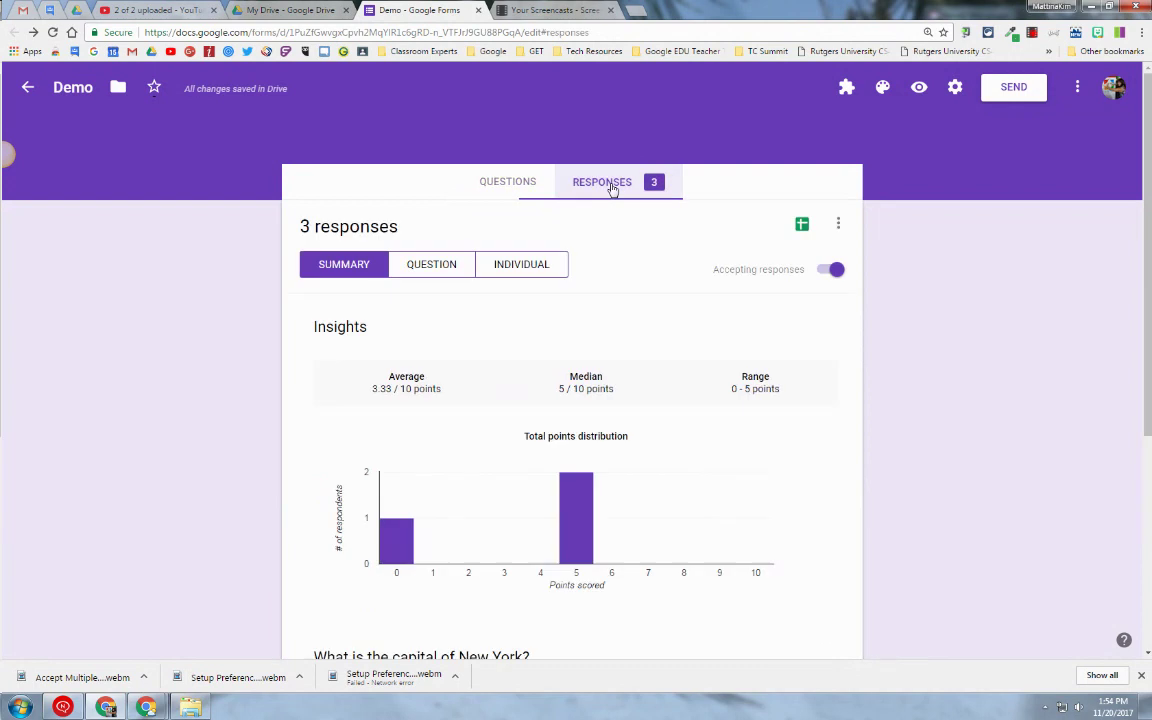
left_click(801, 229)
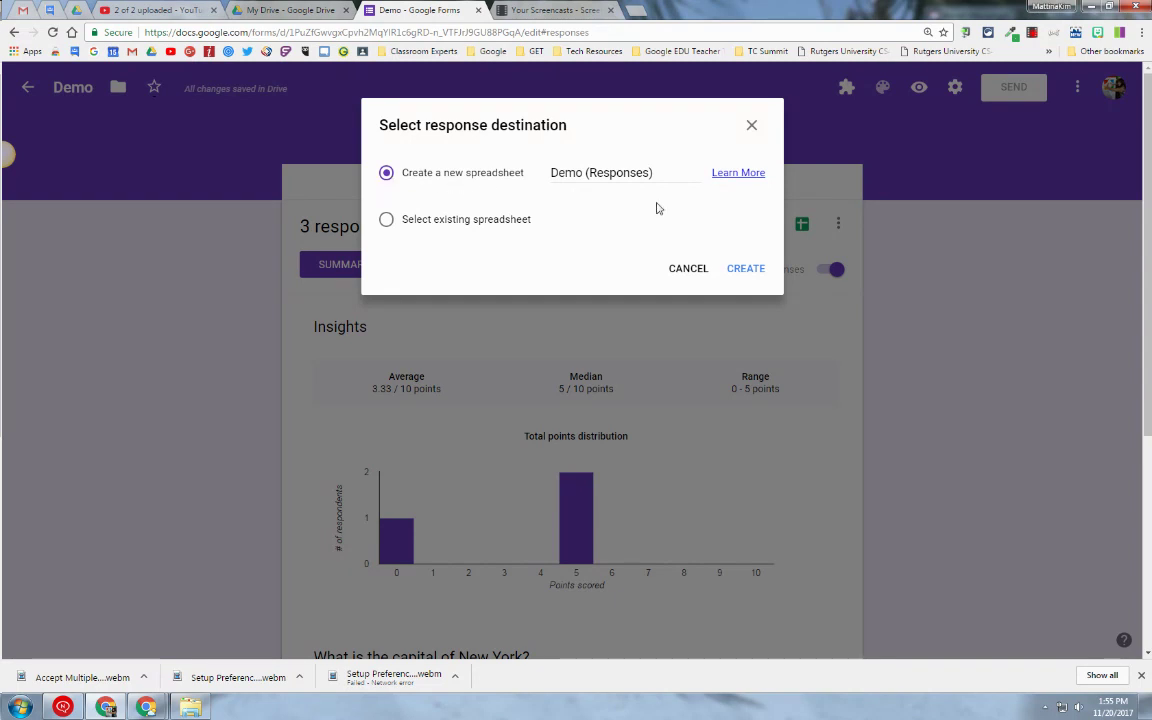
- Create the Demo (Responses) spreadsheet and make its header row bold with a light grey fill
left_click(746, 270)
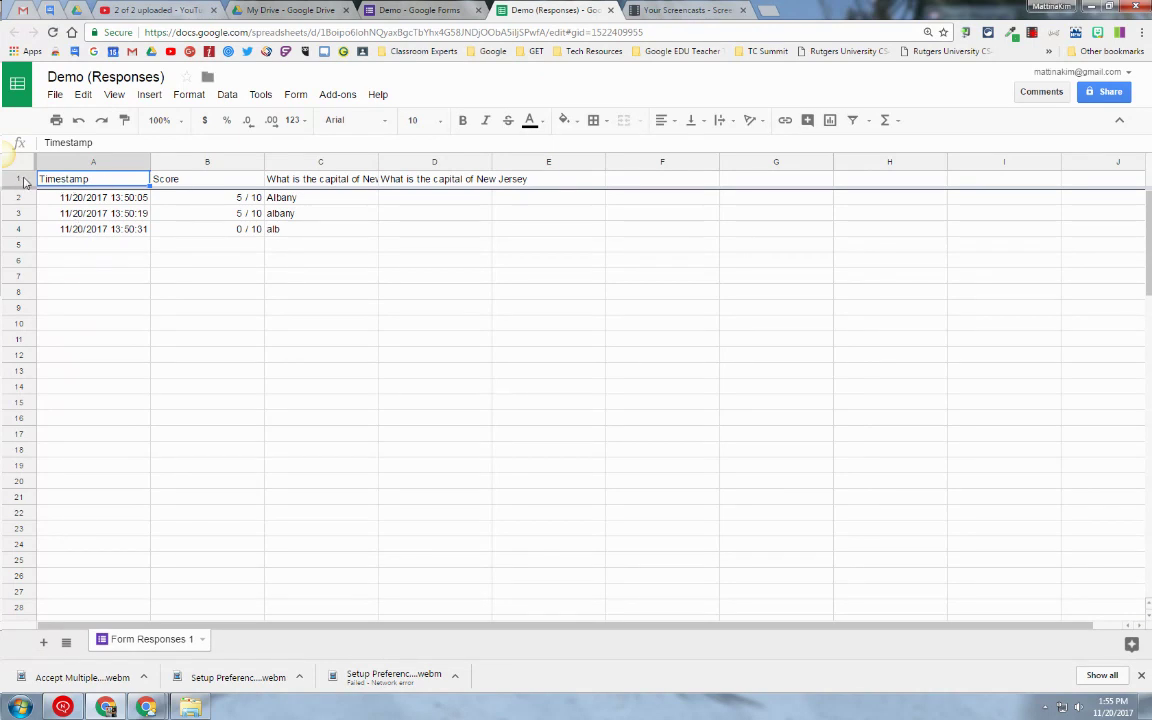
left_click(20, 179)
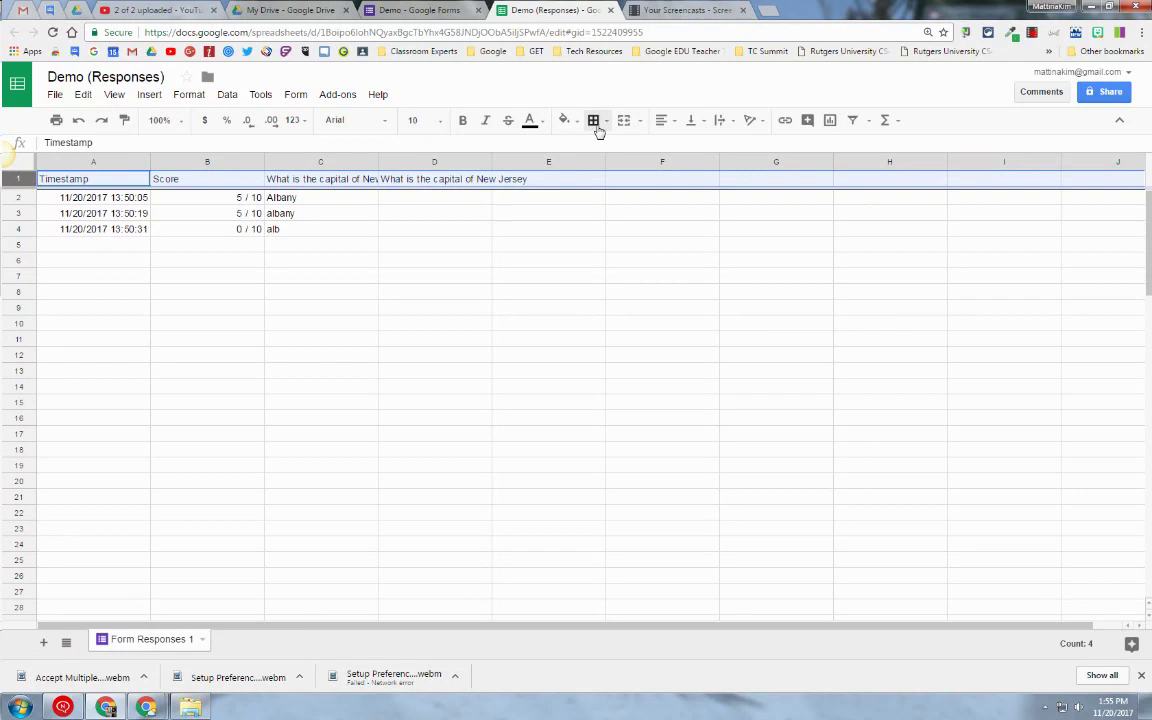
left_click(462, 121)
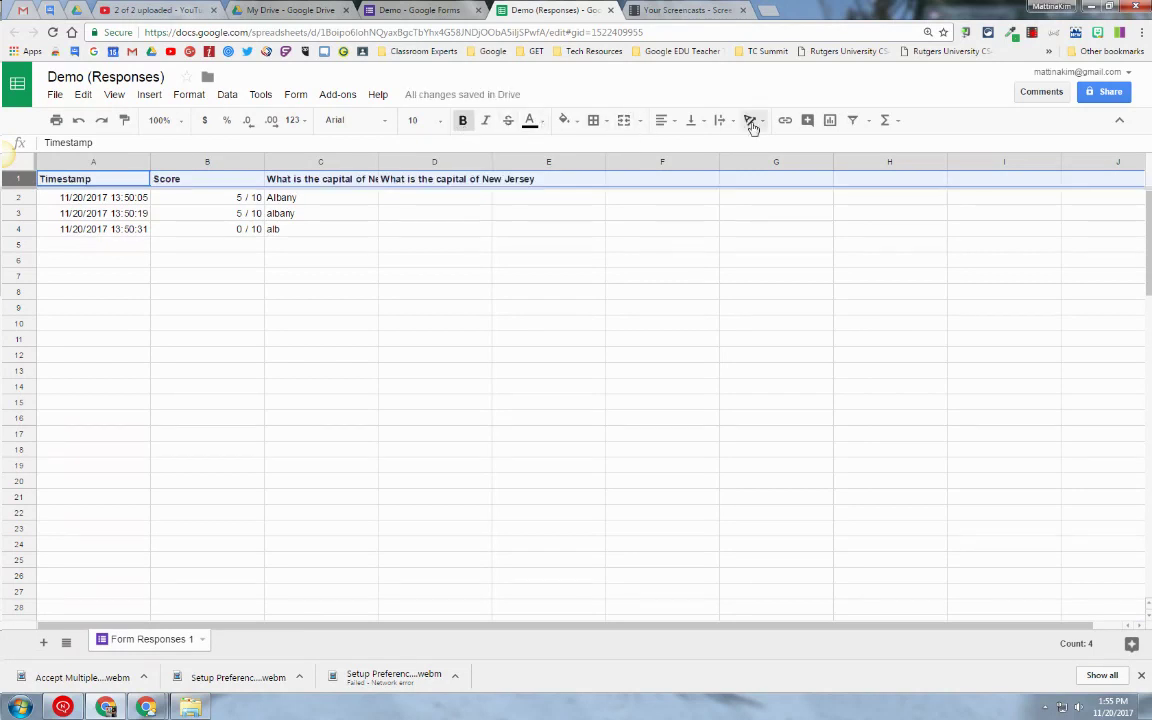
left_click(563, 120)
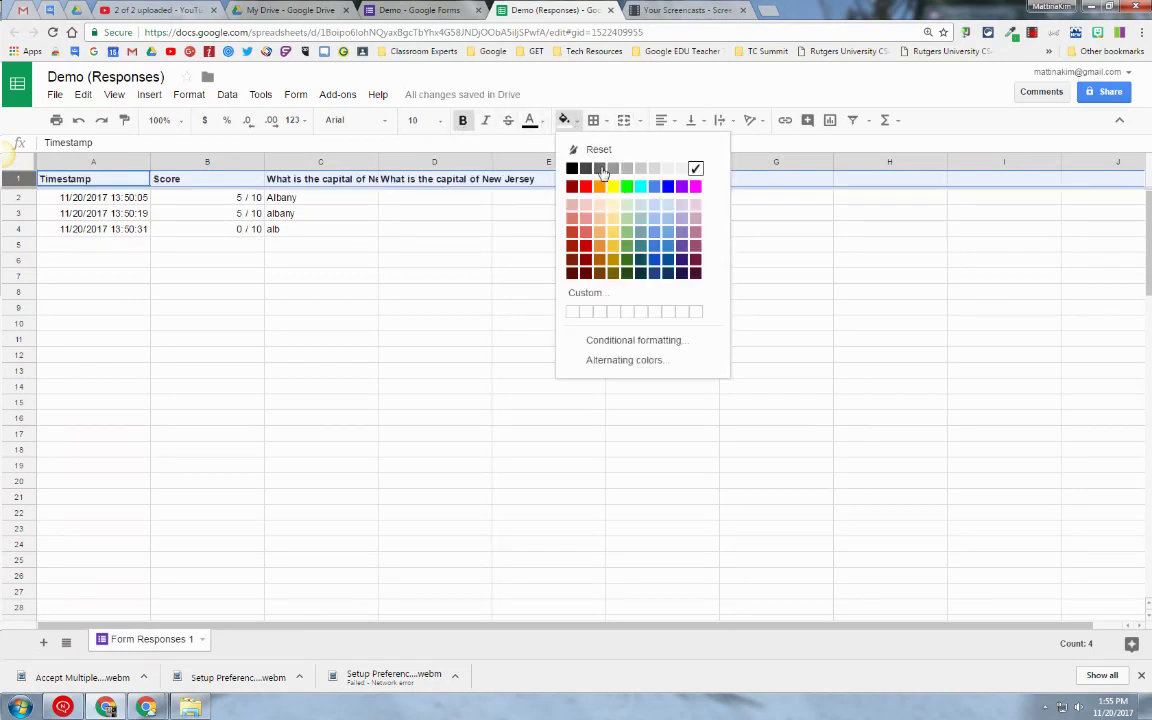
left_click(638, 206)
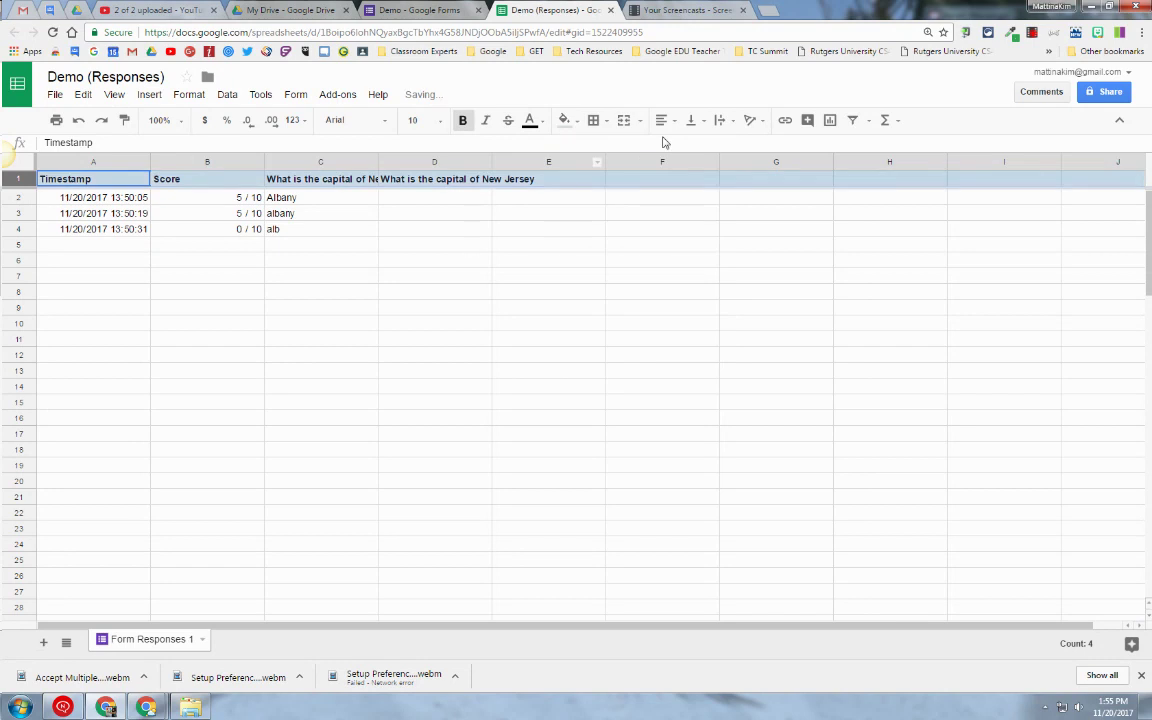
left_click(512, 232)
- Wrap the New York and New Jersey question headers in C1 and D1 onto two lines
left_click(340, 179)
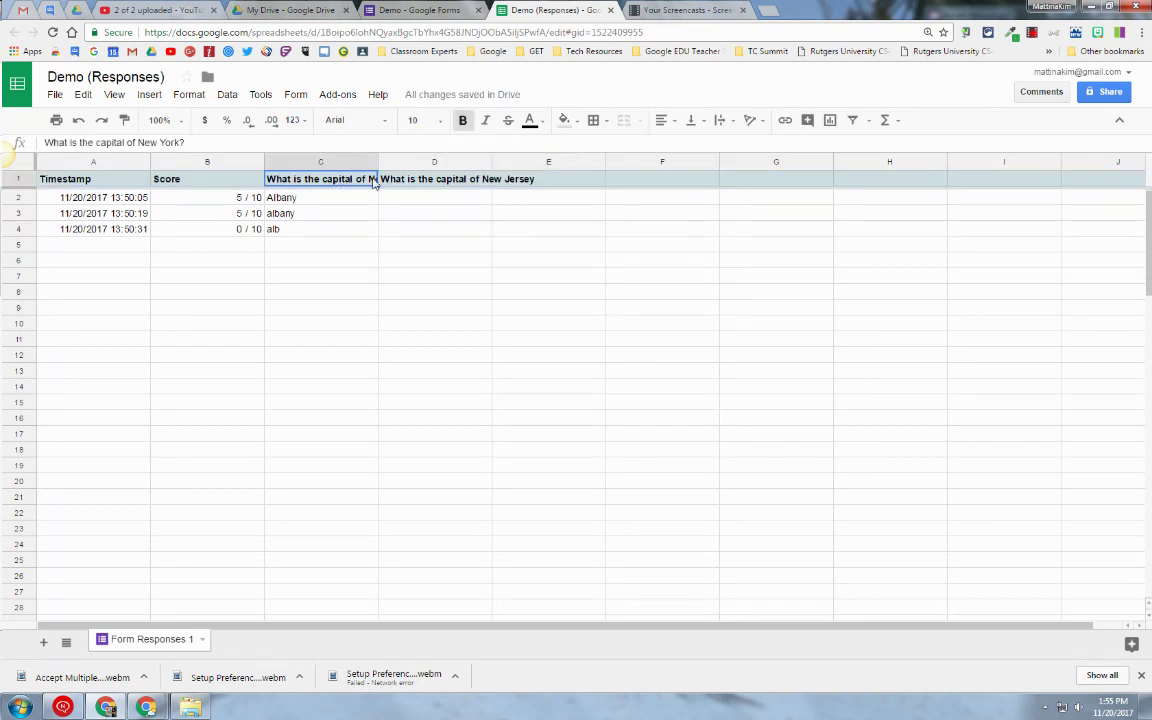
left_click(720, 120)
left_click(745, 145)
left_click(463, 190)
left_click(722, 120)
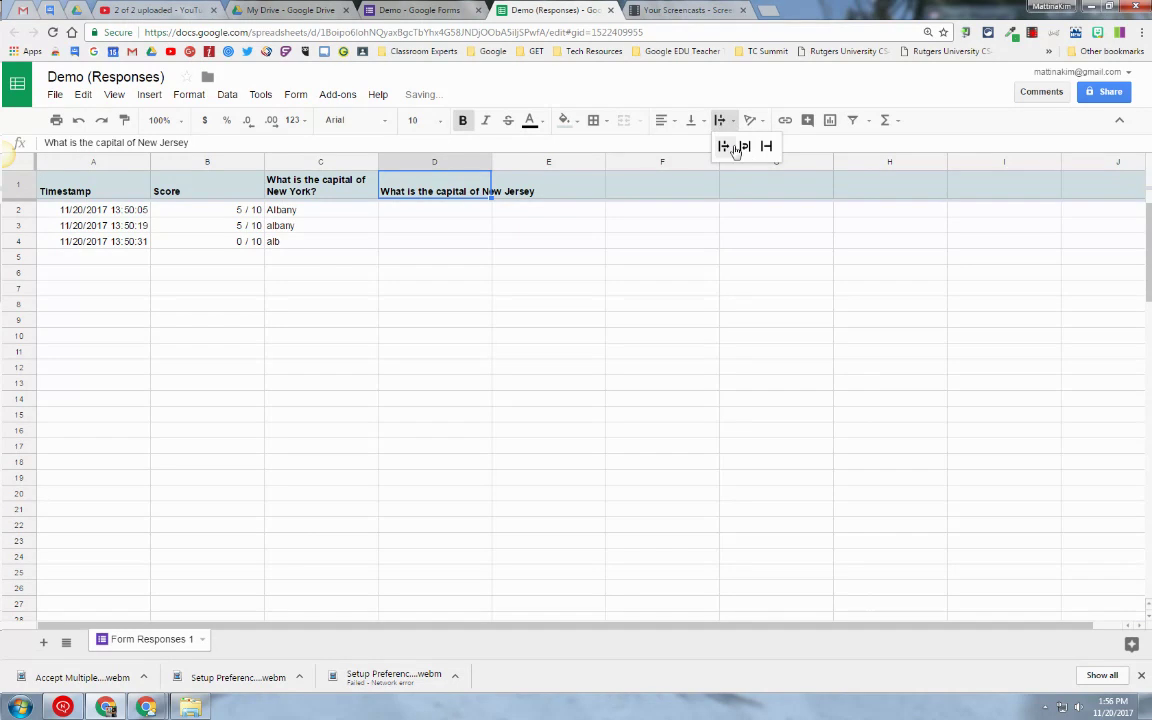
left_click(745, 146)
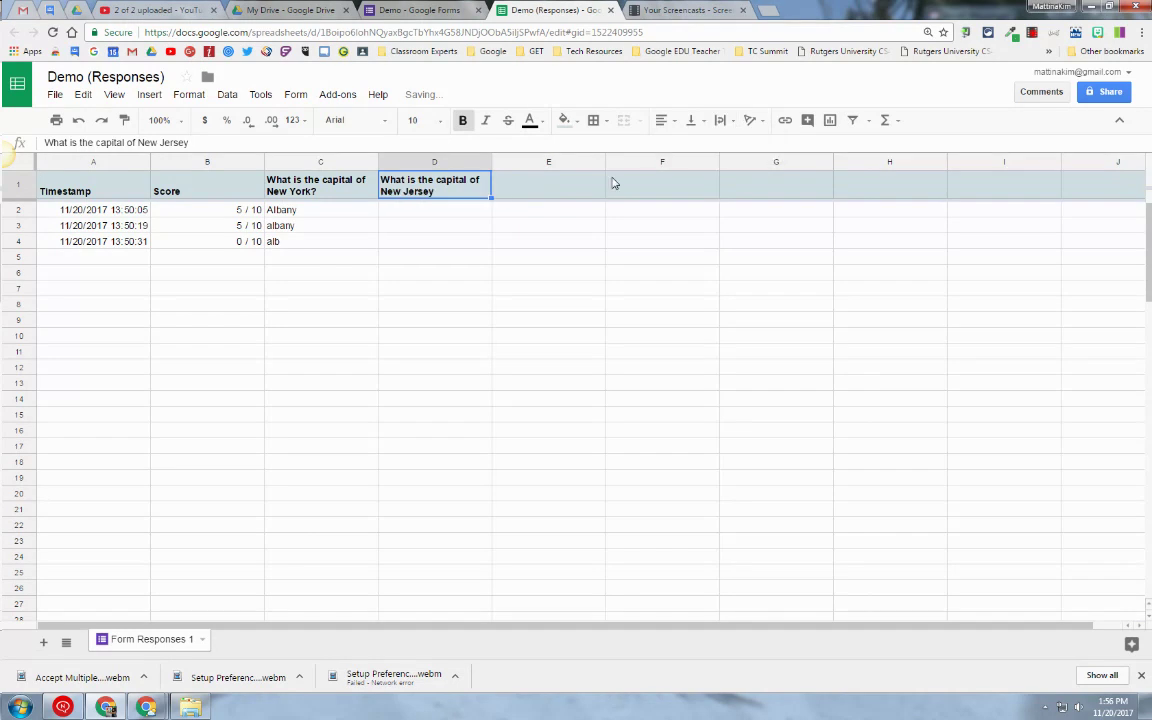
left_click(20, 188)
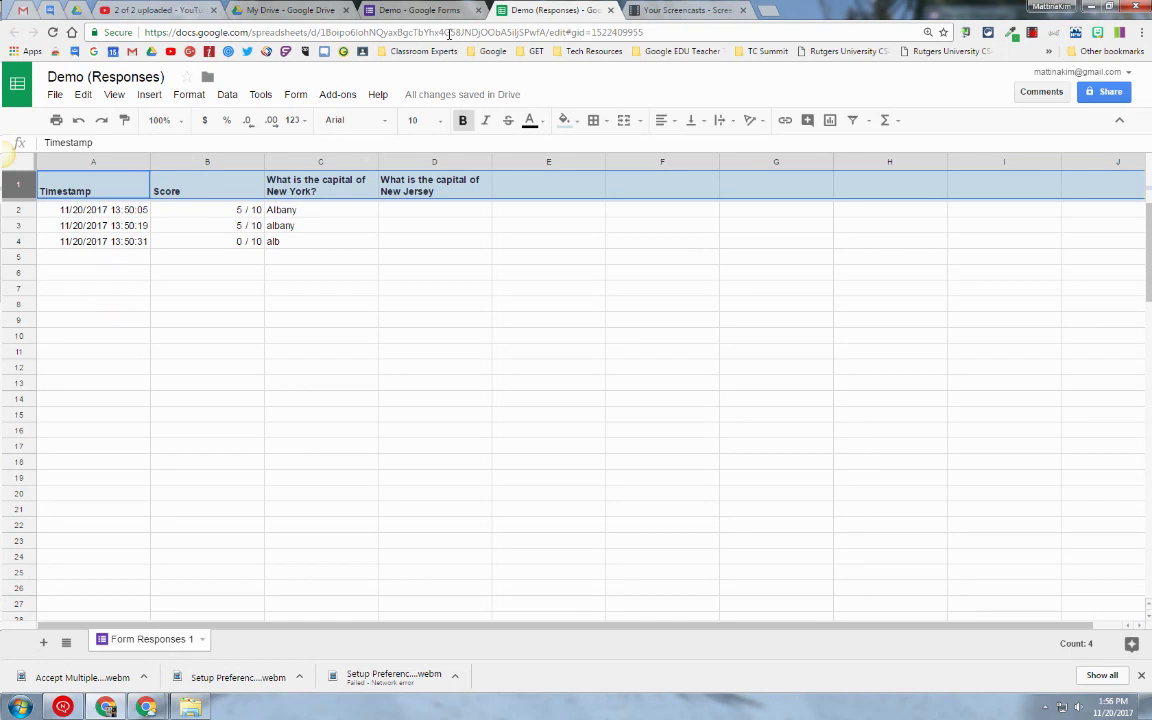
- Back in the quiz's Responses page, unlink the form from Demo (Responses) and confirm
left_click(430, 10)
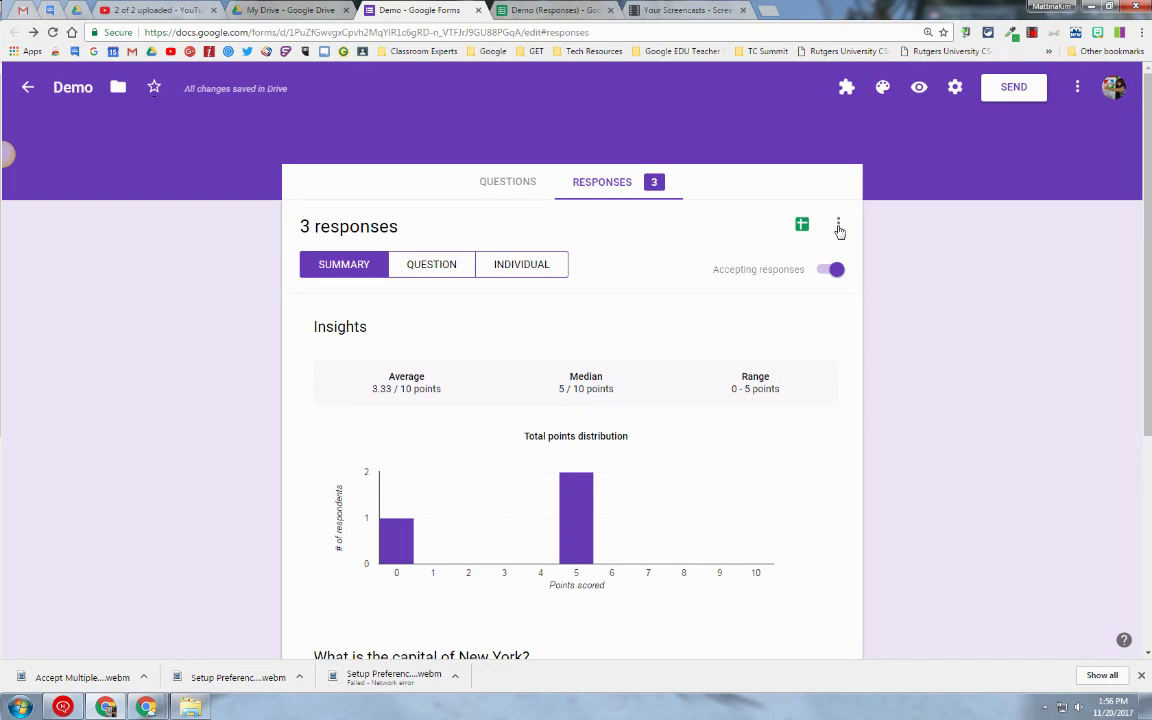
left_click(838, 228)
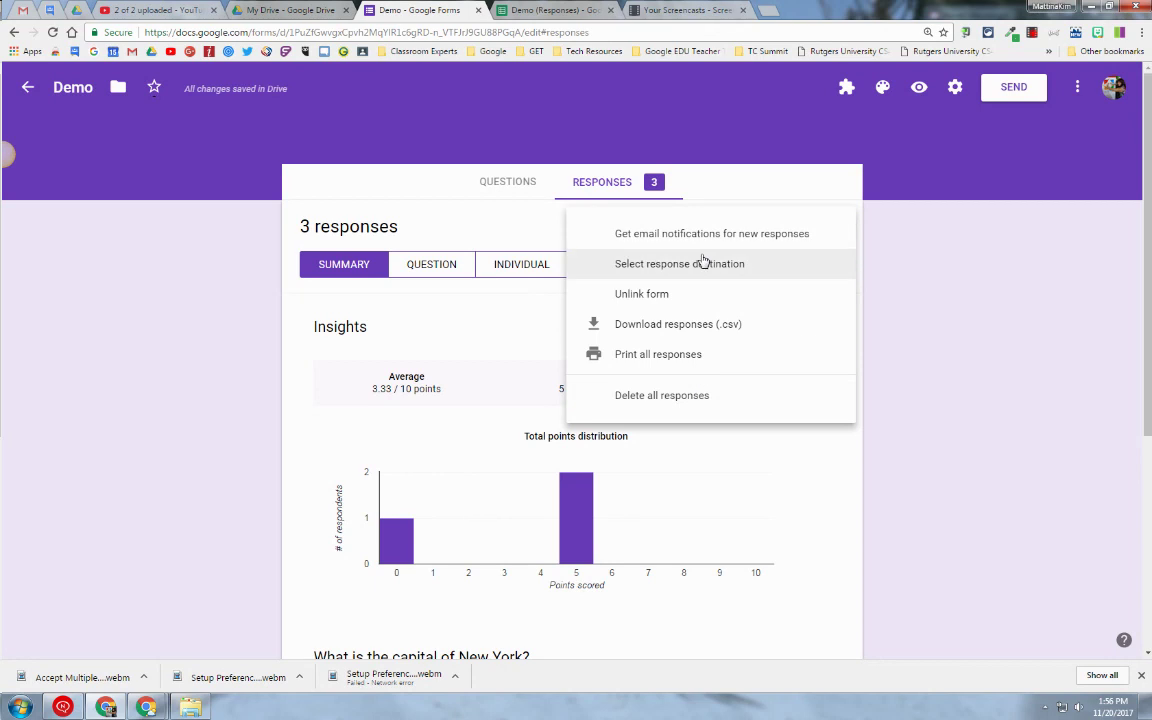
left_click(637, 298)
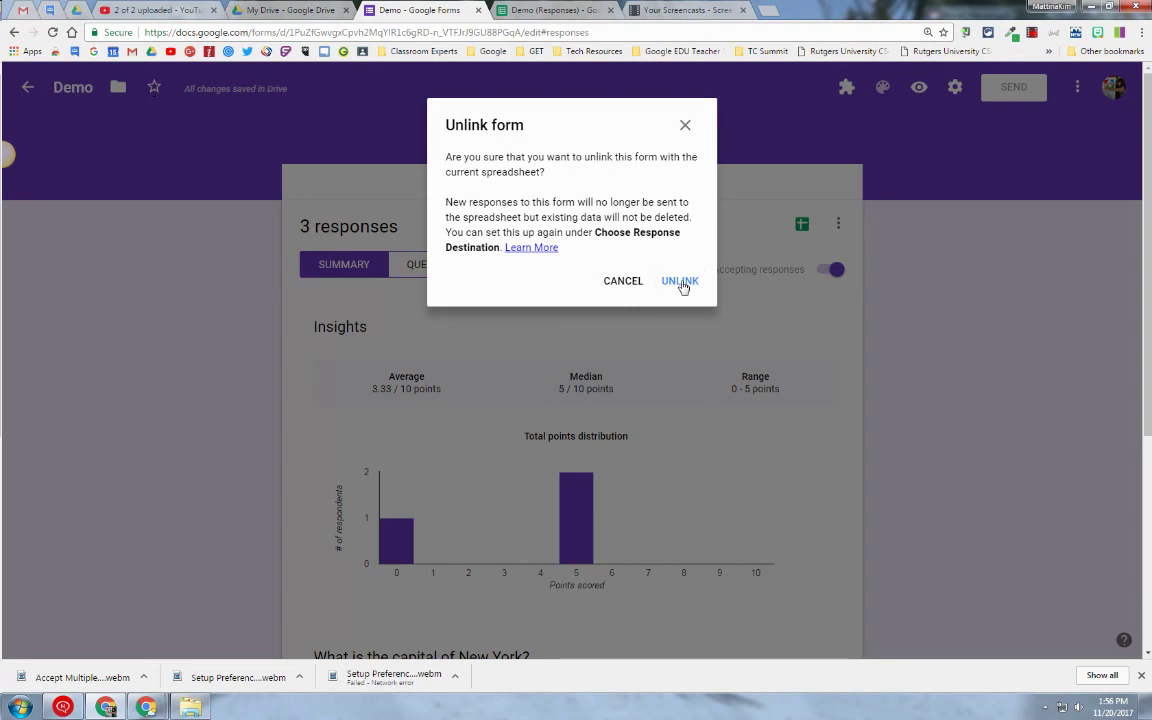
left_click(680, 283)
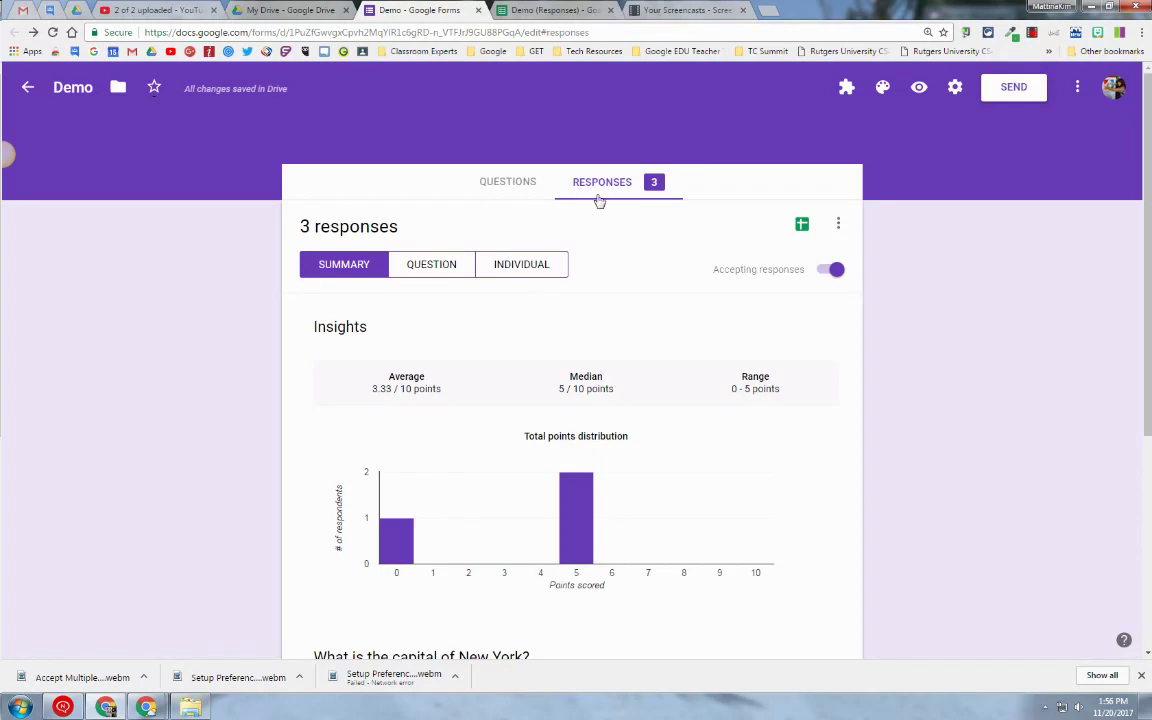
- Set the response destination to the existing Demo (Responses) spreadsheet
left_click(838, 227)
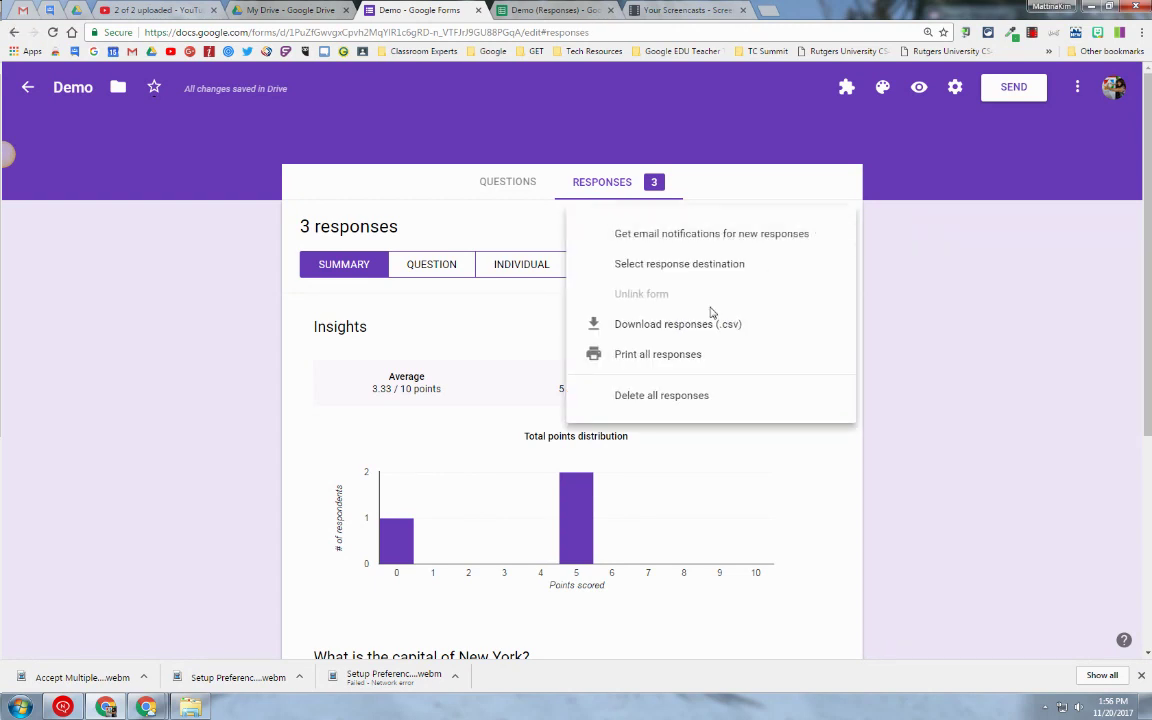
left_click(673, 268)
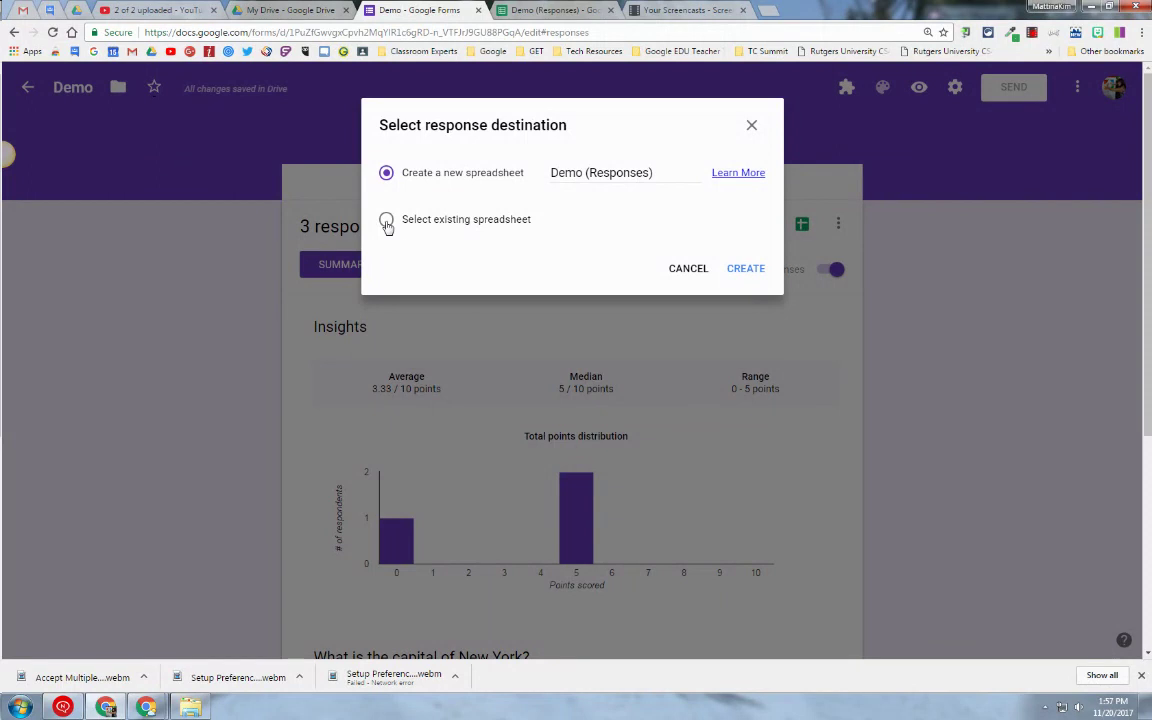
left_click(387, 221)
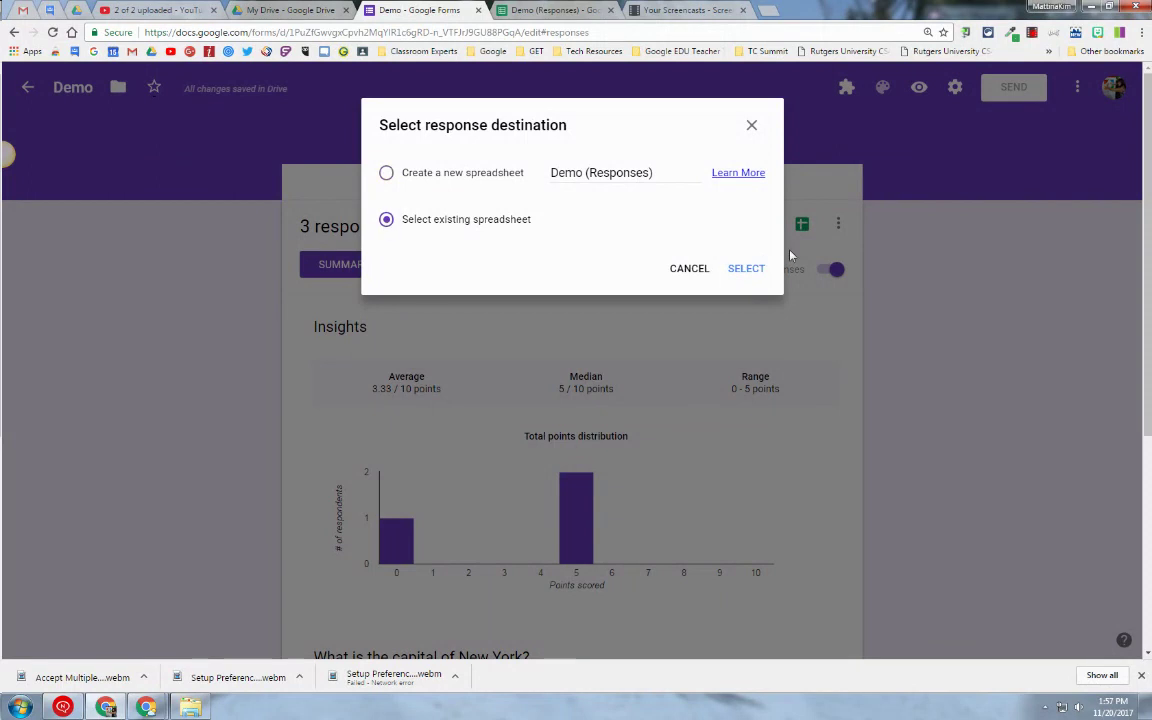
left_click(745, 268)
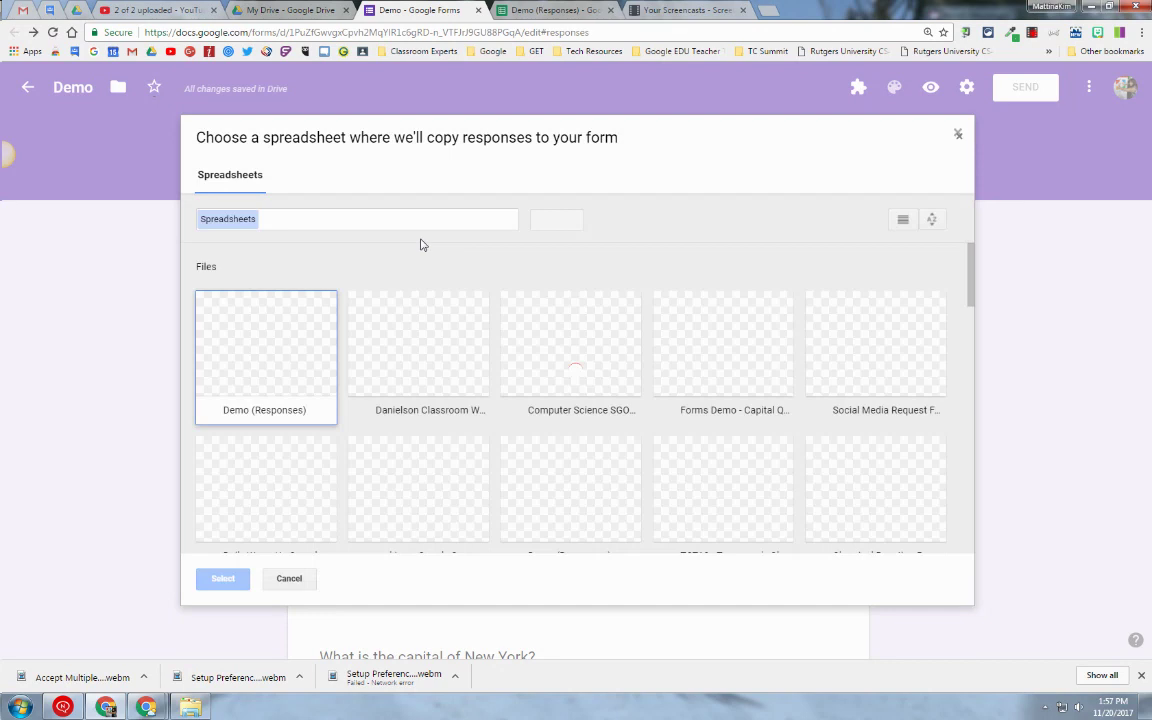
left_click(266, 356)
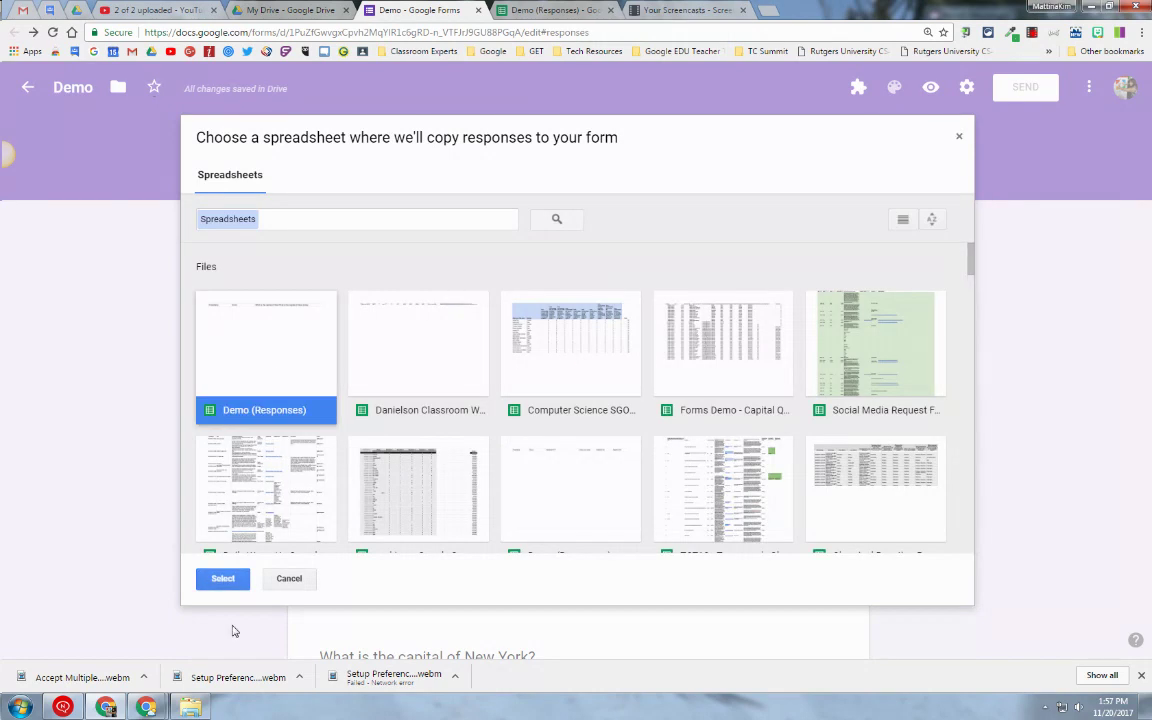
left_click(224, 580)
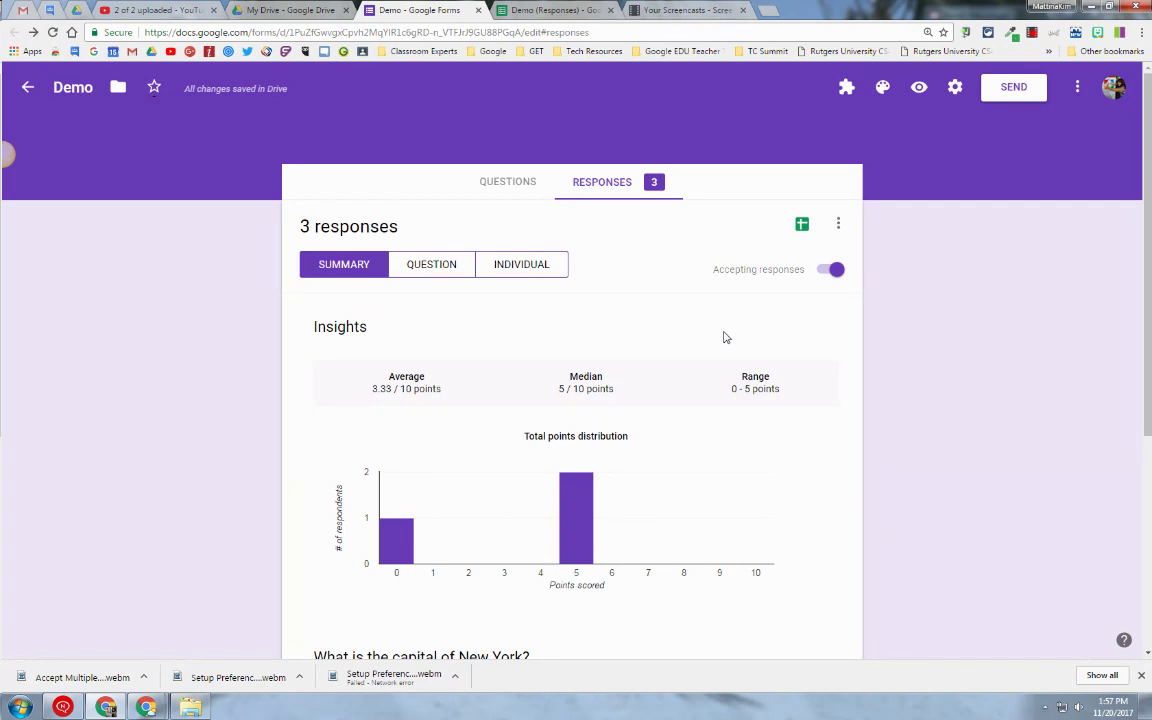
left_click(820, 272)
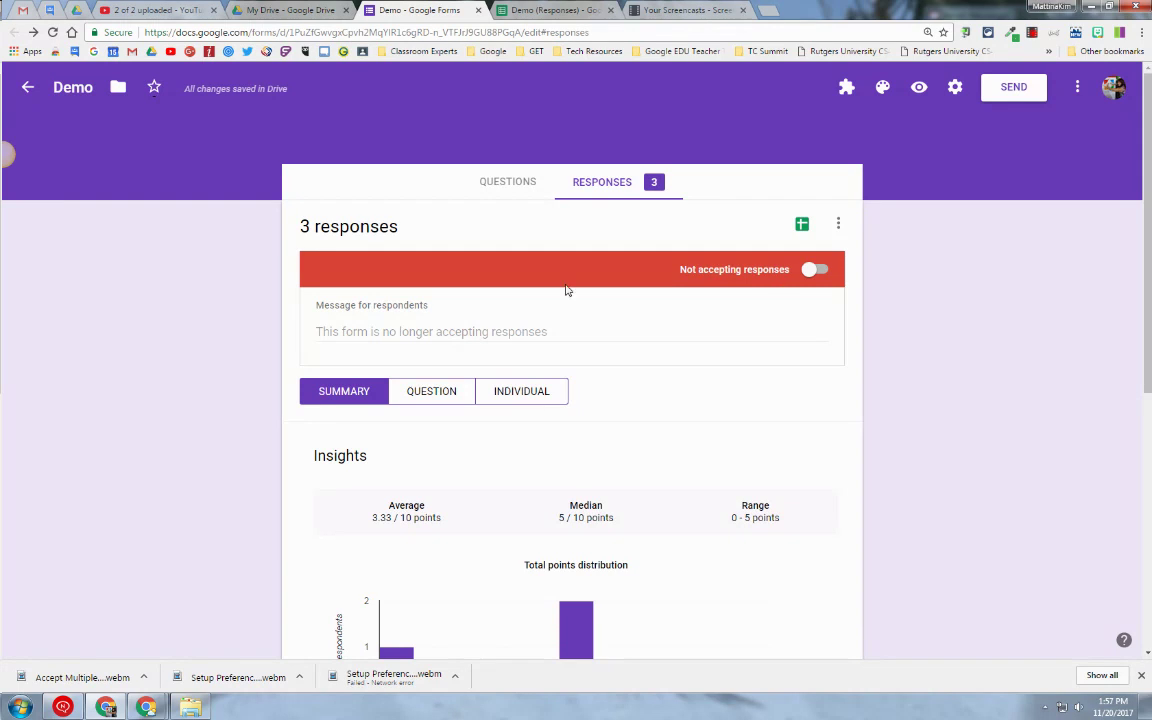
left_click(816, 269)
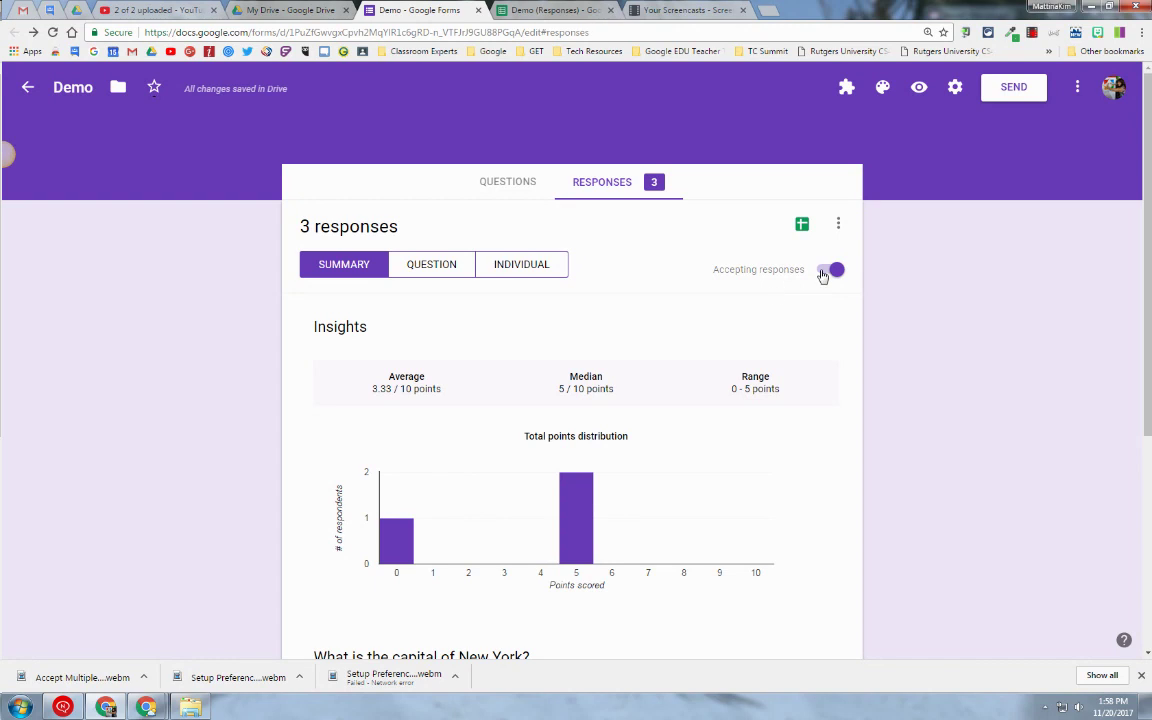
left_click(822, 271)
left_click(818, 271)
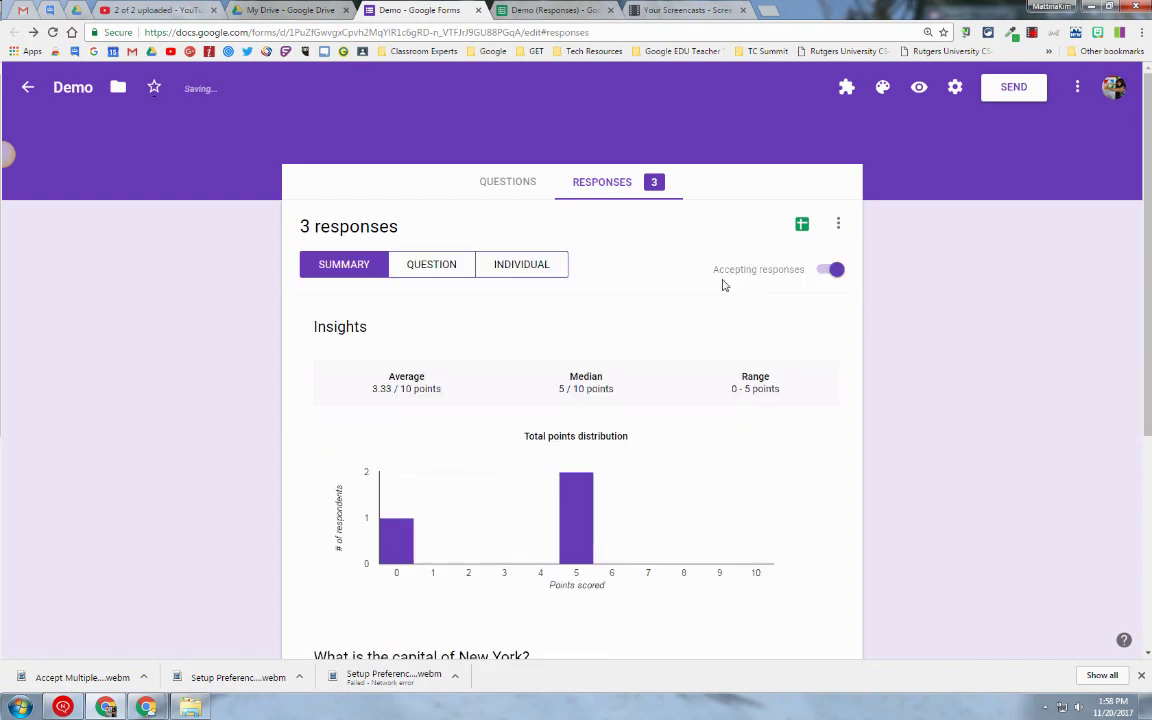